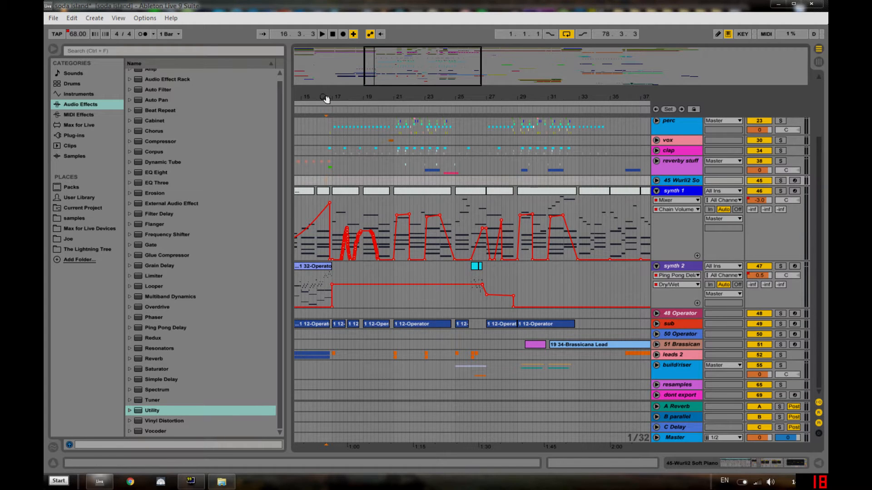
- Play the arrangement from bar 17 for a few bars and stop playback
drag(326, 98, 394, 98)
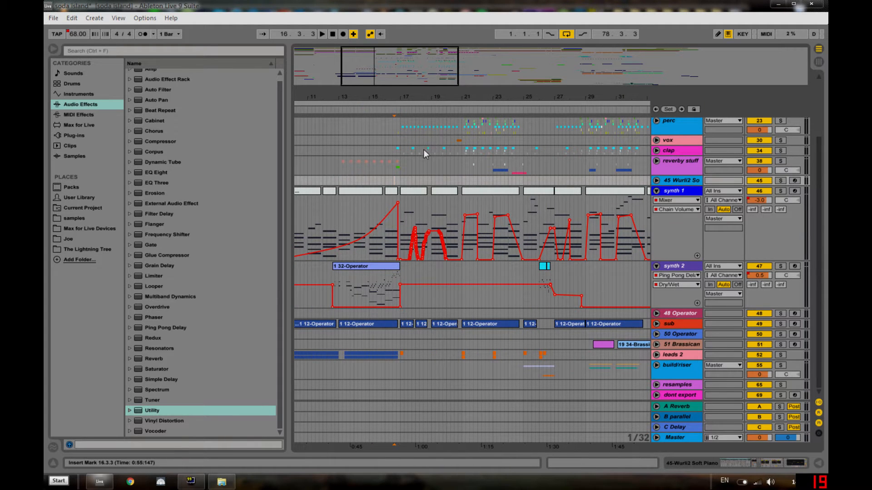
click(400, 180)
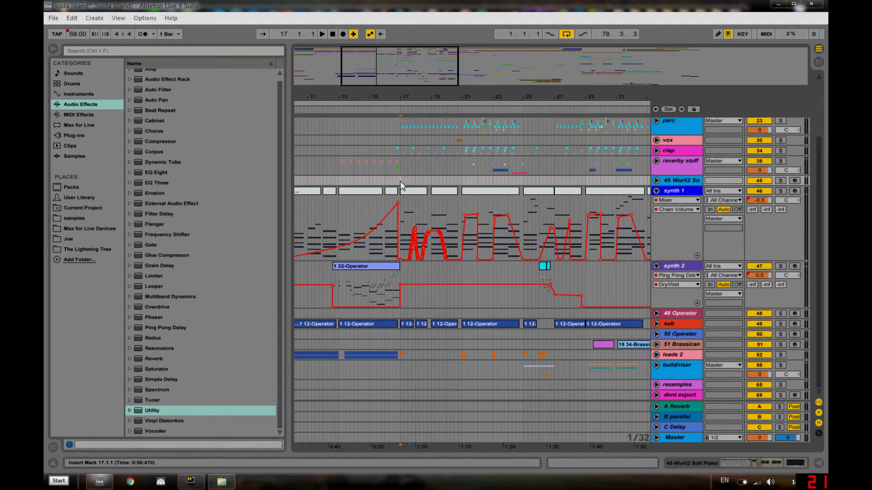
key(space)
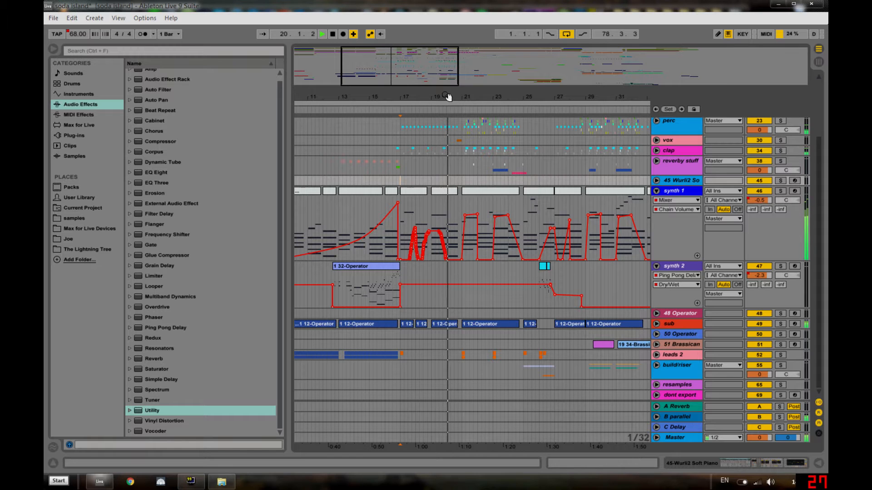
key(space)
- Unfold the sub and leads 2 tracks to view their automation and clips in the opening section
drag(400, 99, 540, 96)
click(388, 196)
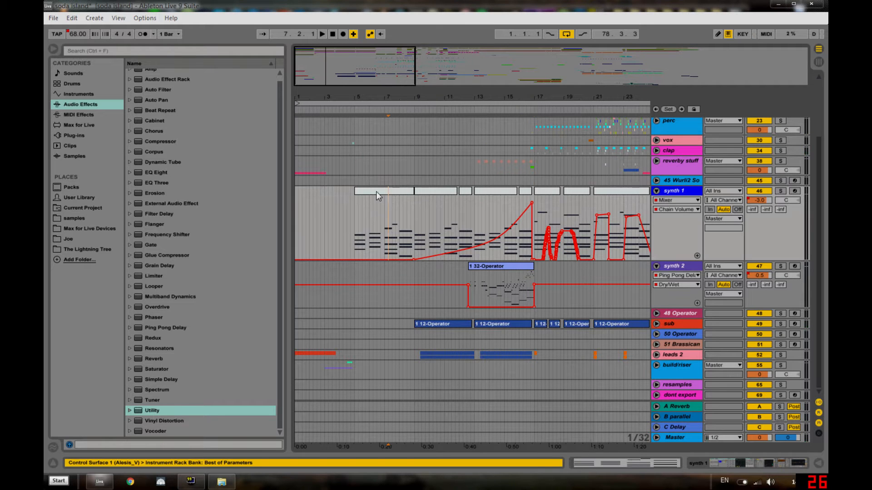
click(656, 323)
scroll(663, 335, down, 3)
click(656, 366)
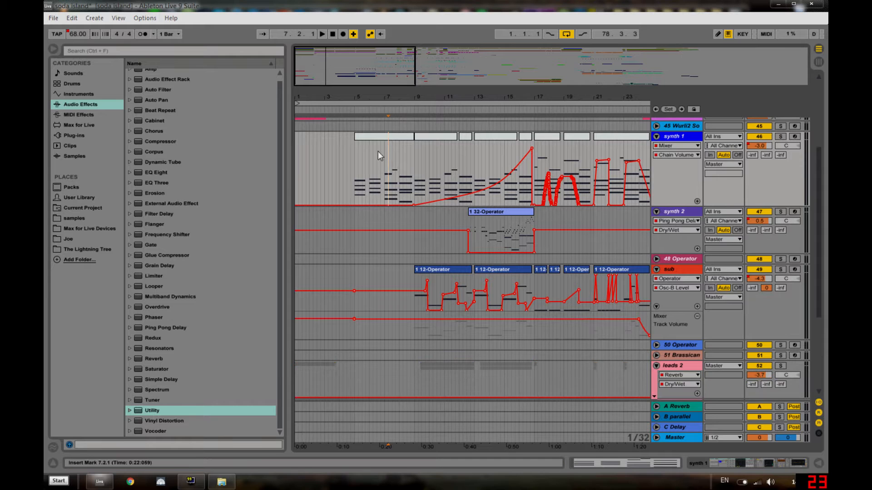
scroll(347, 245, down, 7)
drag(816, 312, 815, 175)
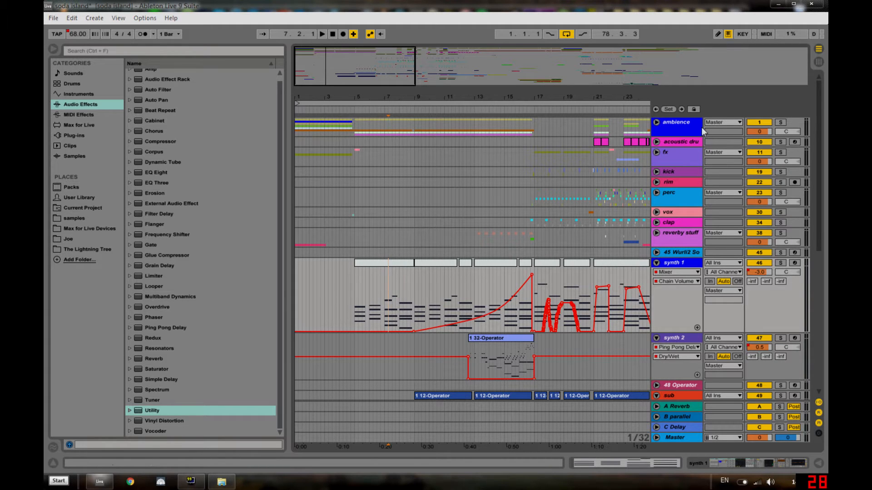
- Open the first Mello Flute clip in the leads 2 group to examine its MIDI notes, and close the clip view
click(656, 123)
scroll(334, 203, down, 15)
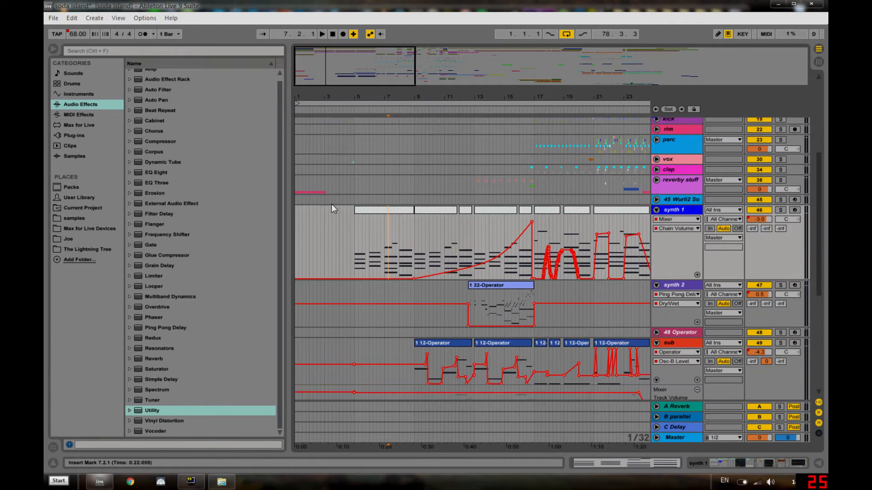
scroll(319, 281, down, 1)
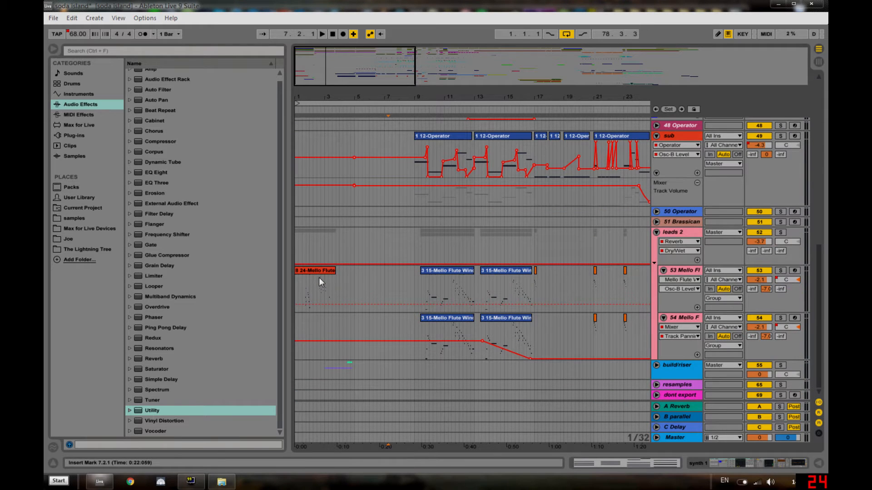
double_click(321, 270)
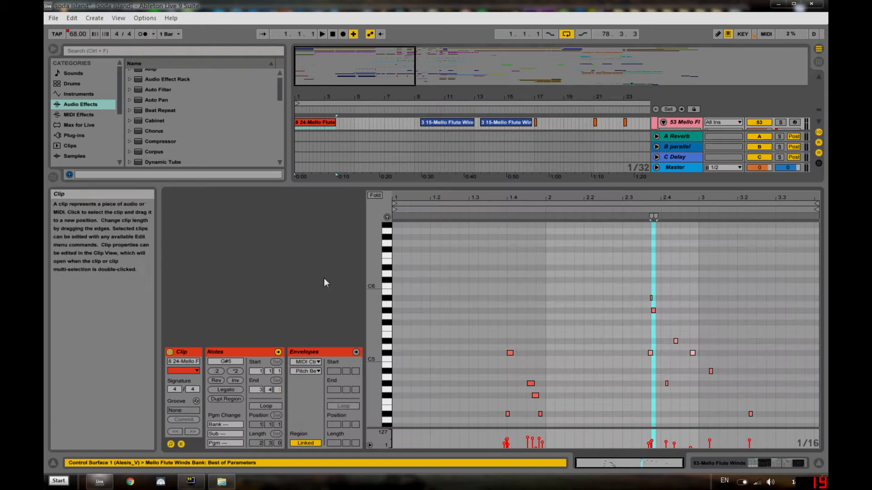
click(818, 463)
- Fold all tracks and look over the arrangement beyond bar 17
drag(489, 94, 651, 229)
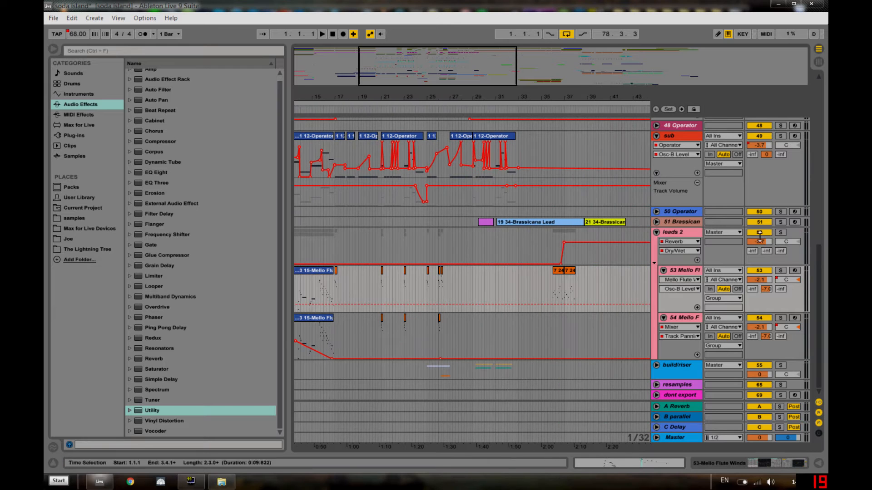
alt+click(656, 232)
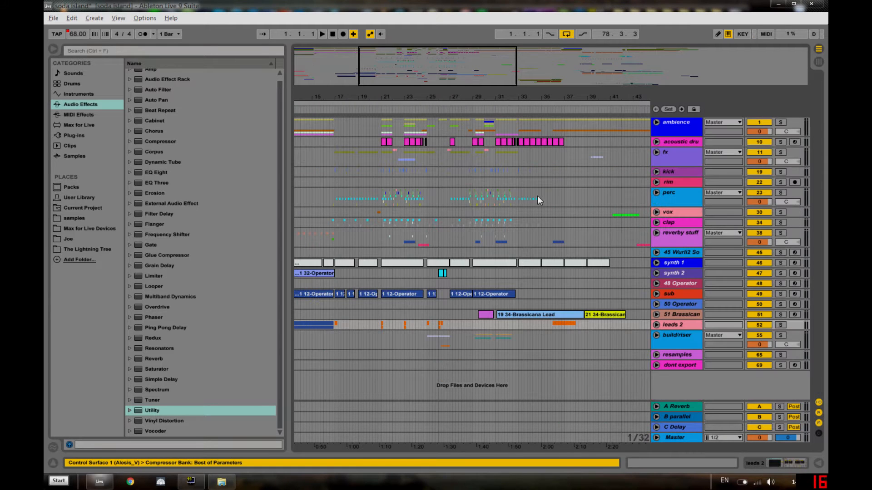
drag(383, 96, 342, 82)
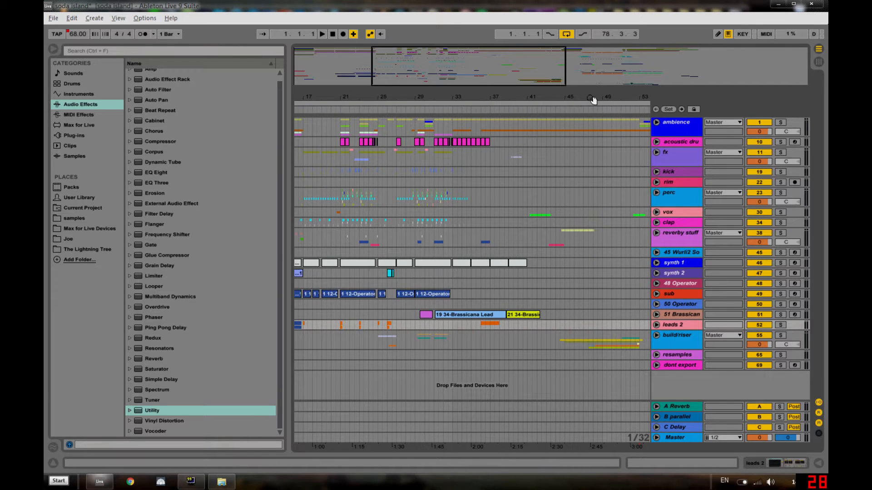
drag(593, 99, 479, 99)
drag(628, 99, 648, 96)
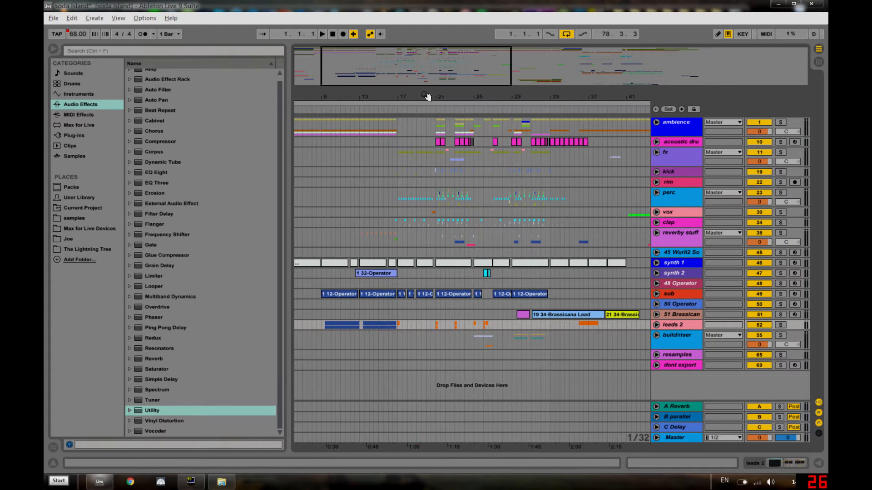
- Play the full arrangement from bar 21 and listen through the section up to about bar 25
drag(441, 98, 428, 251)
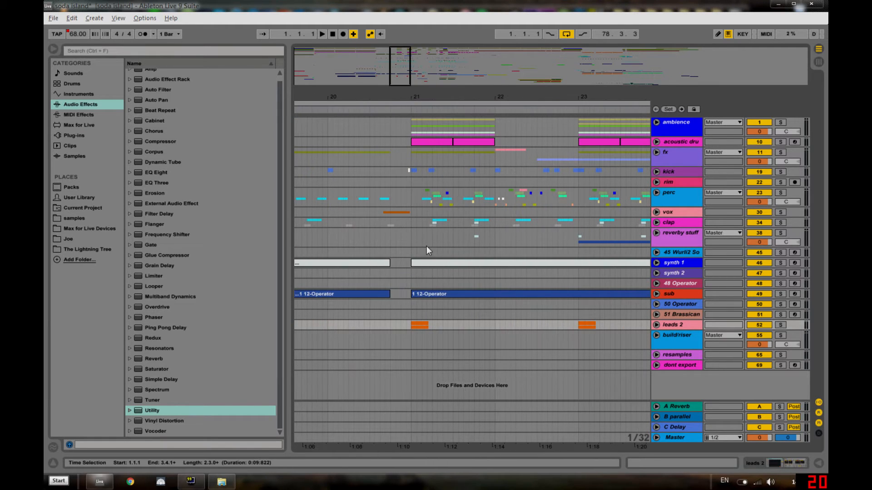
click(412, 157)
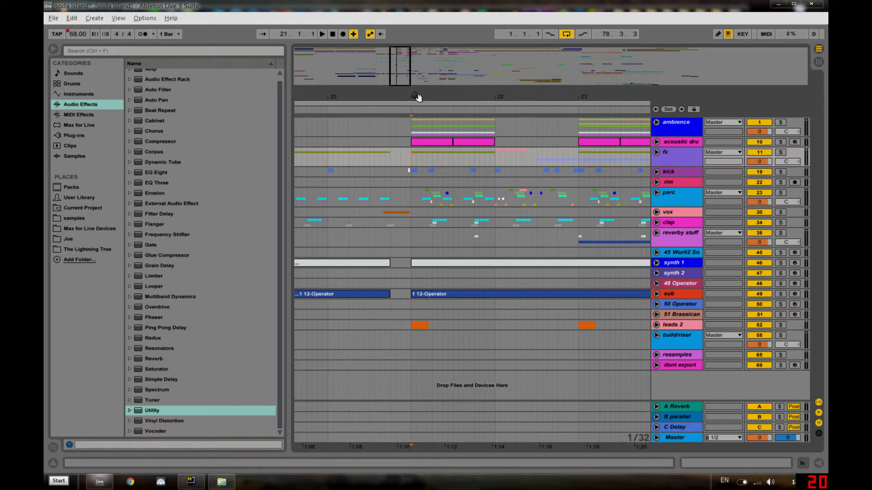
key(space)
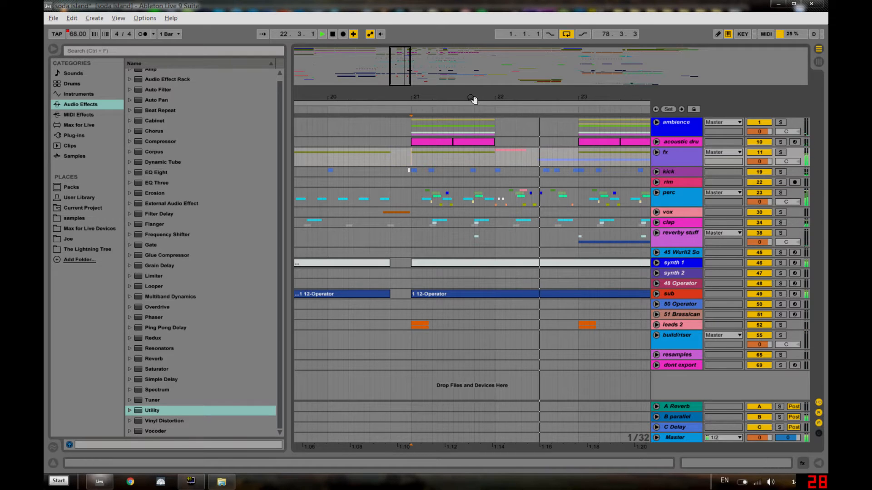
drag(481, 99, 347, 83)
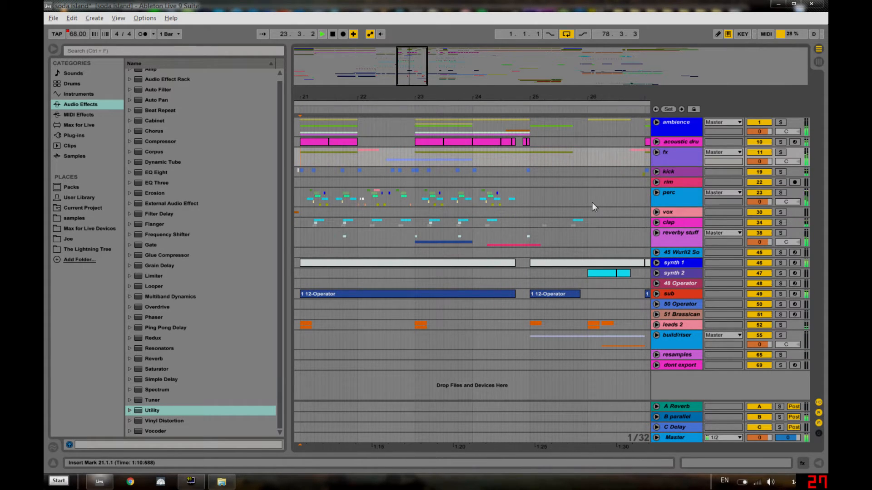
drag(546, 96, 492, 97)
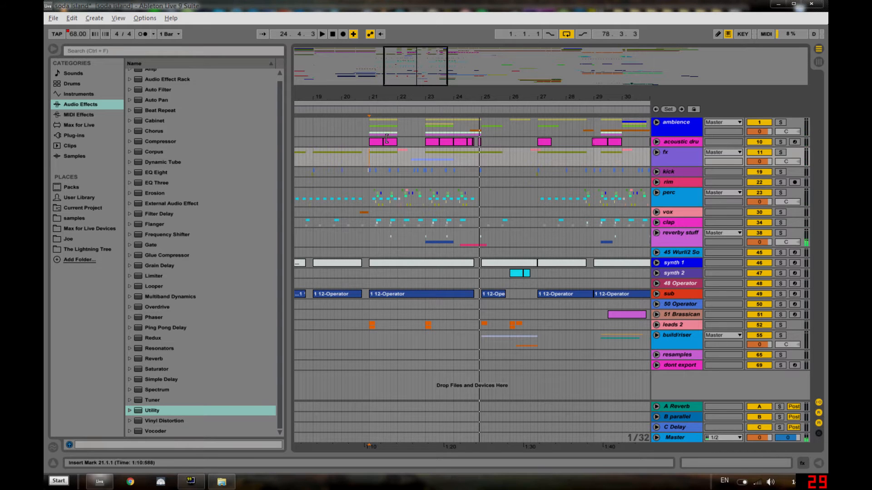
- Unfold the vox group and show its clip just before bar 21 up close
drag(365, 87, 320, 106)
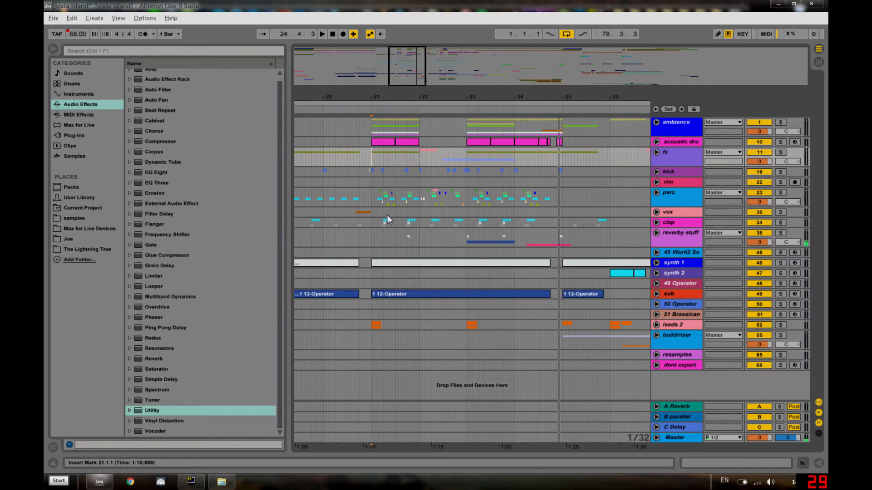
click(353, 219)
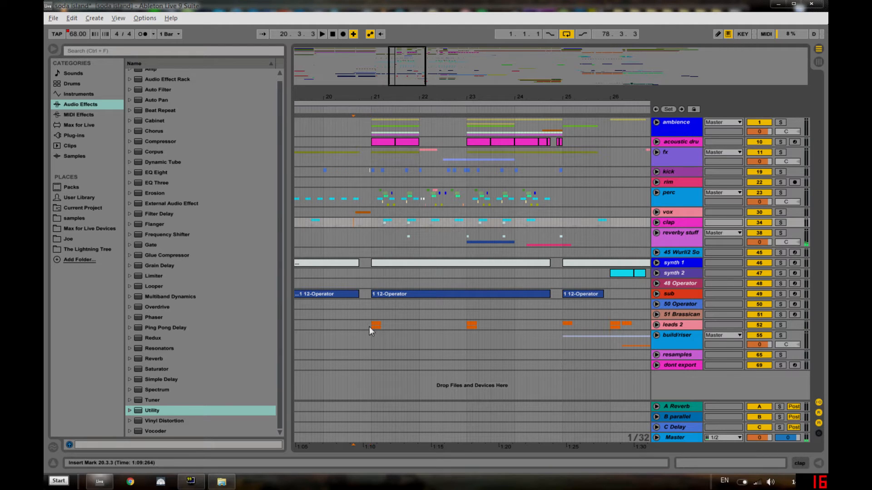
click(667, 212)
click(656, 212)
drag(361, 91, 361, 136)
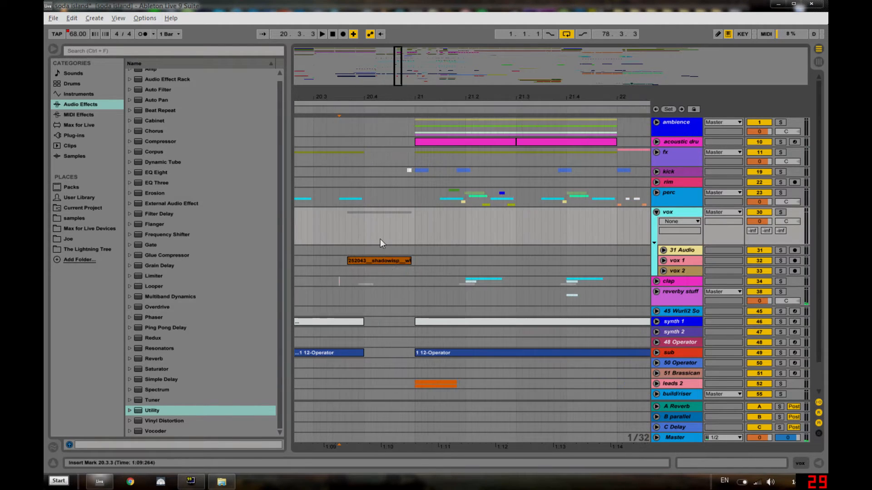
- Listen to the vox 1 clip before bar 21 in solo, and briefly unfold its track to view the waveform
click(780, 260)
key(space)
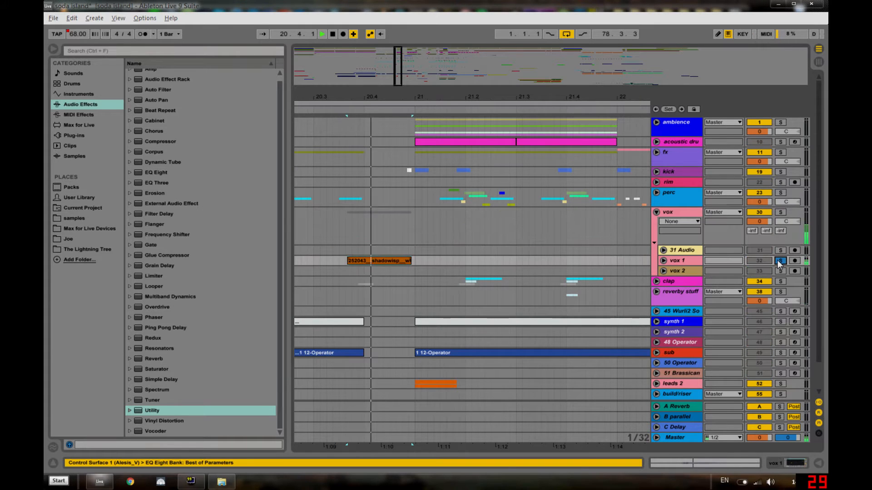
click(780, 260)
click(663, 260)
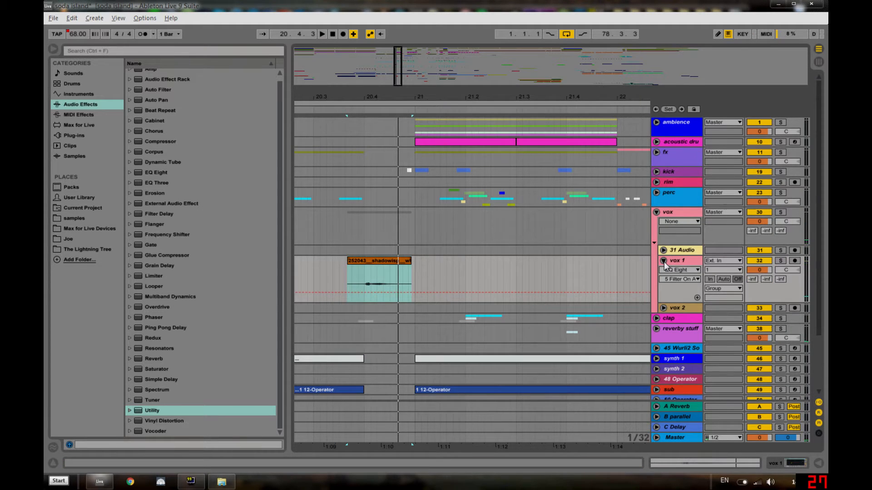
click(663, 260)
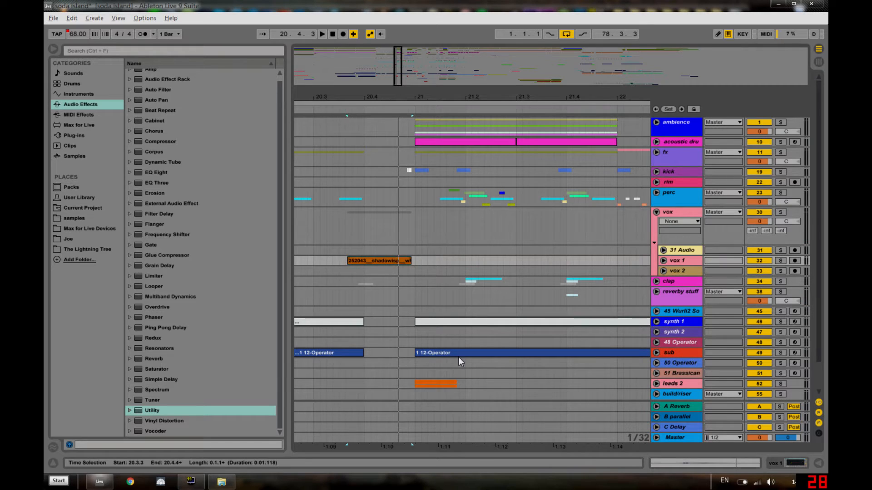
- Unfold the ambience group, solo it and play its layers from bar 21
click(414, 142)
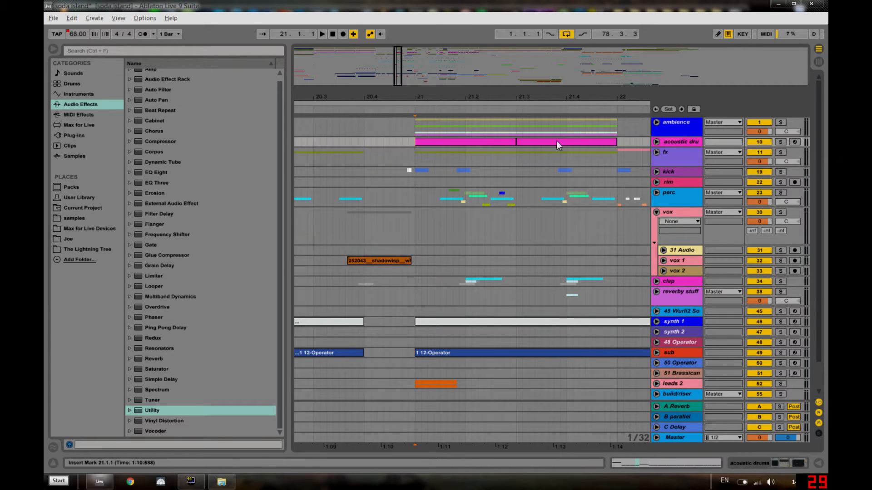
click(656, 122)
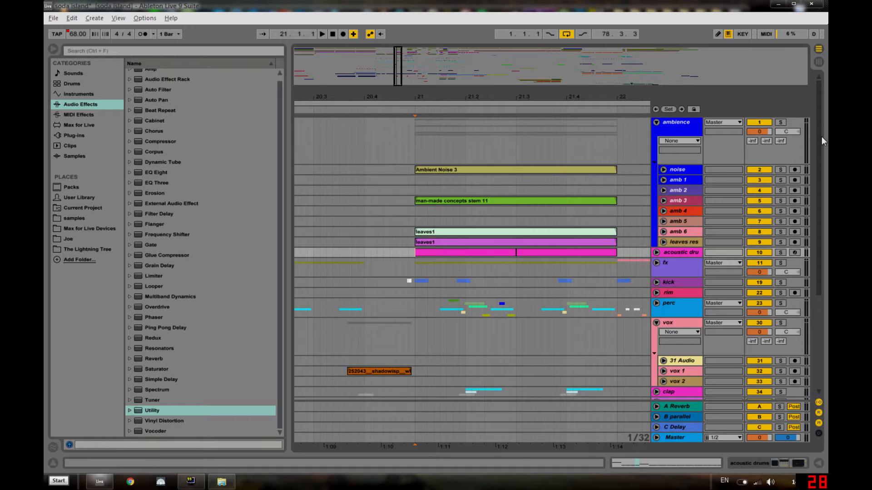
click(781, 123)
key(space)
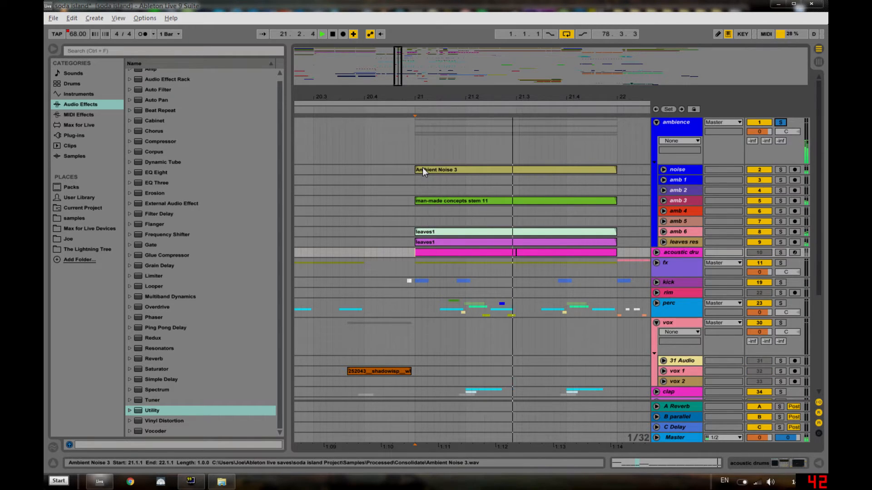
key(space)
- Examine the device chains on the ambience group's tracks, starting with noise and amb 1
drag(393, 99, 362, 131)
click(693, 129)
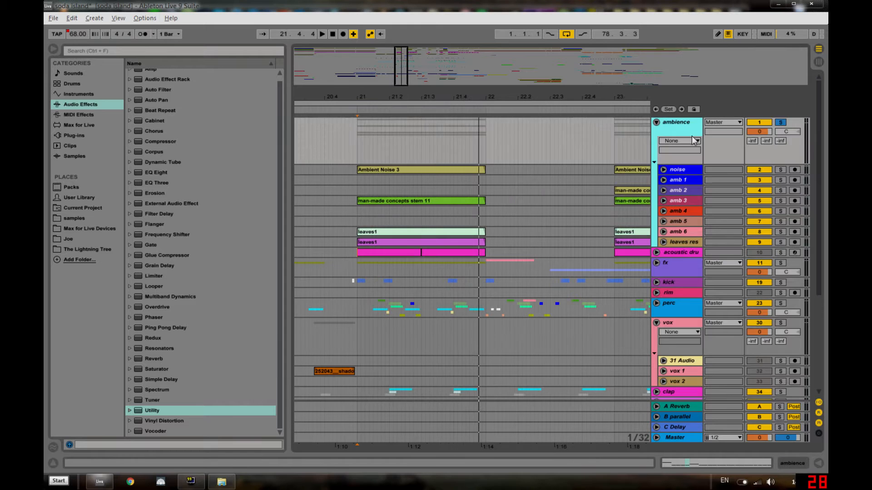
double_click(681, 170)
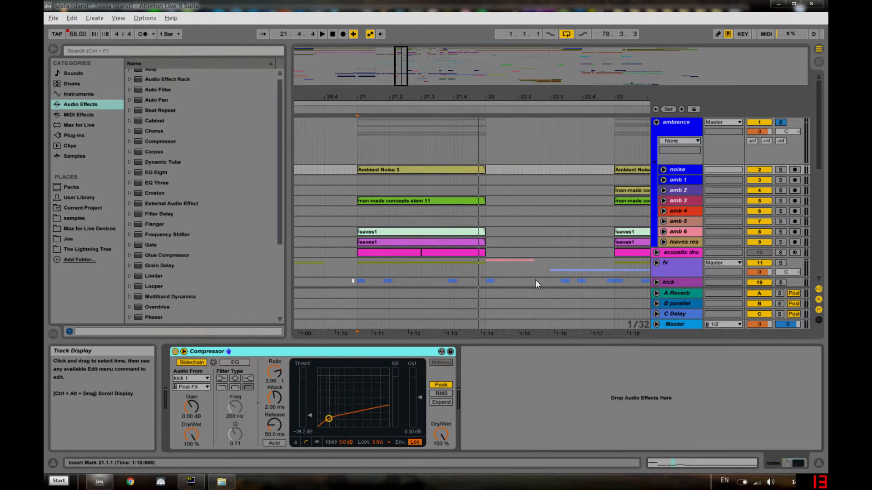
click(675, 180)
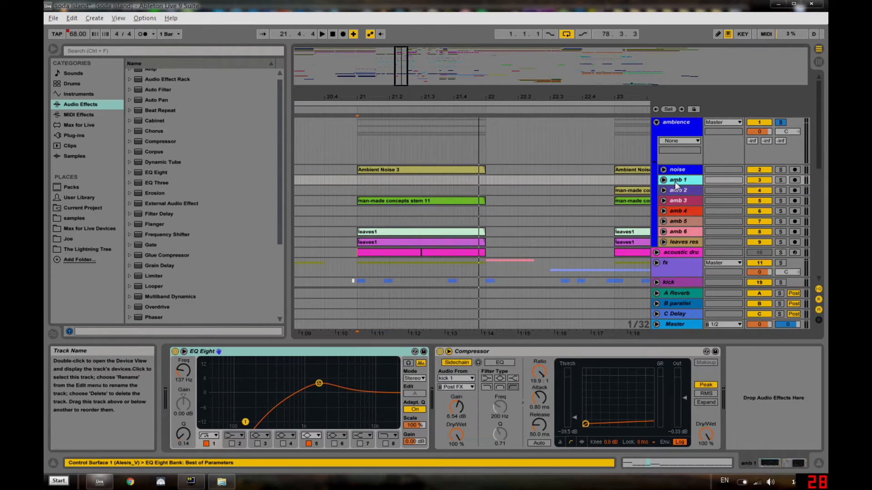
key(Down)
key(Down)
key(Down)
key(Down)
key(Up)
key(Up)
key(Up)
key(Up)
key(Up)
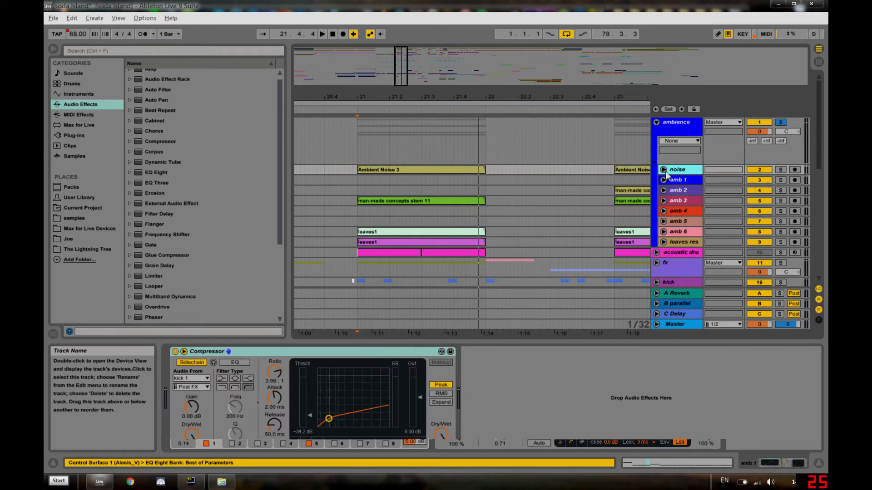
- Fold the ambience group, unfold the acoustic drums track and select its first clip at bar 21
click(656, 122)
click(656, 142)
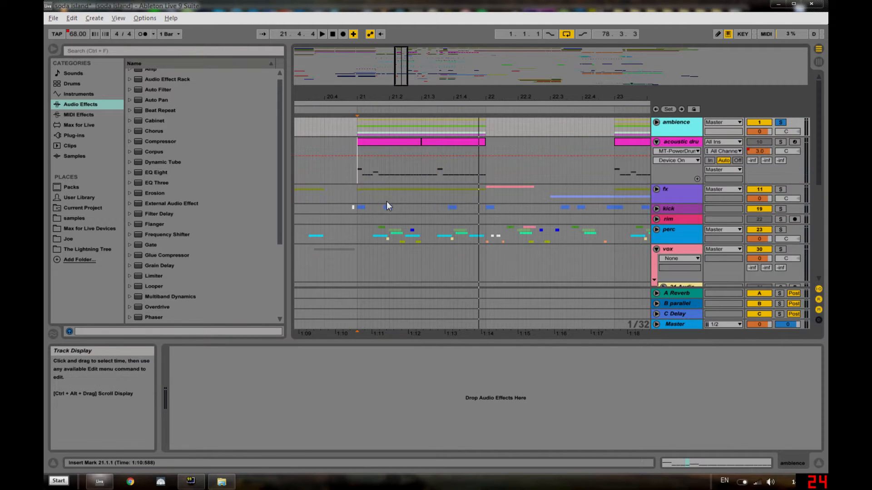
click(396, 141)
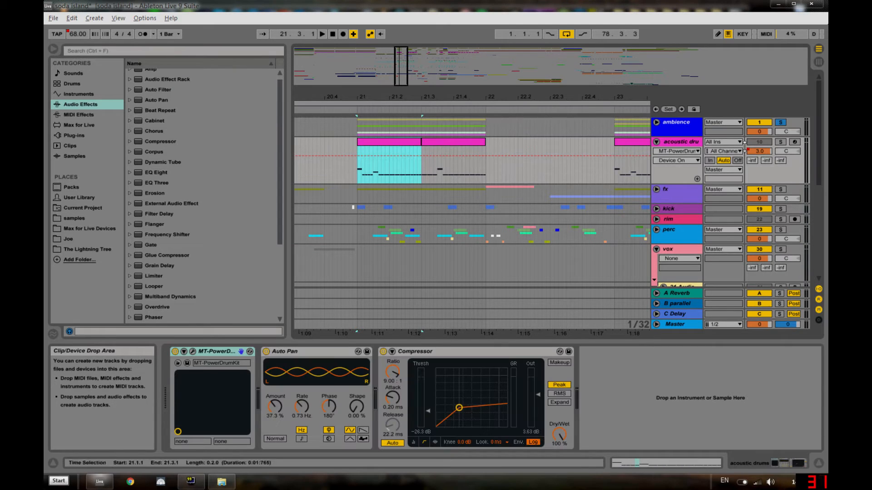
- Solo the acoustic drums track and play its clips from bar 21 to the end of the bar
click(780, 142)
click(395, 148)
key(space)
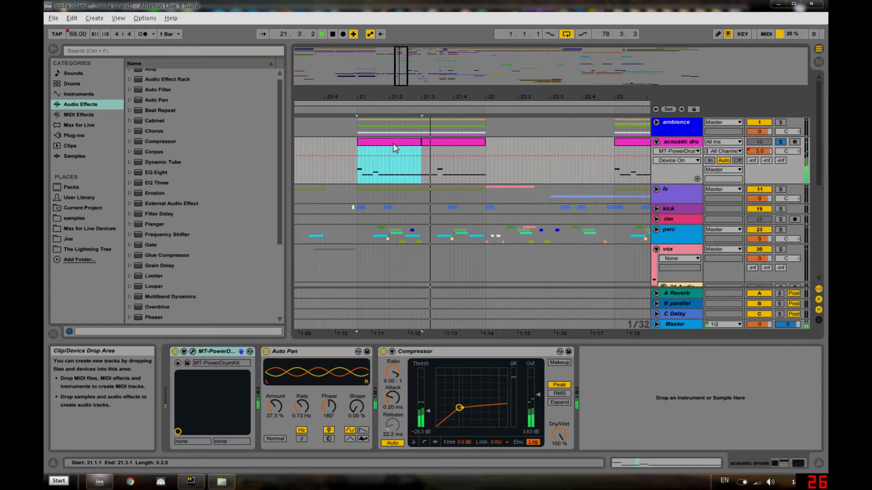
key(space)
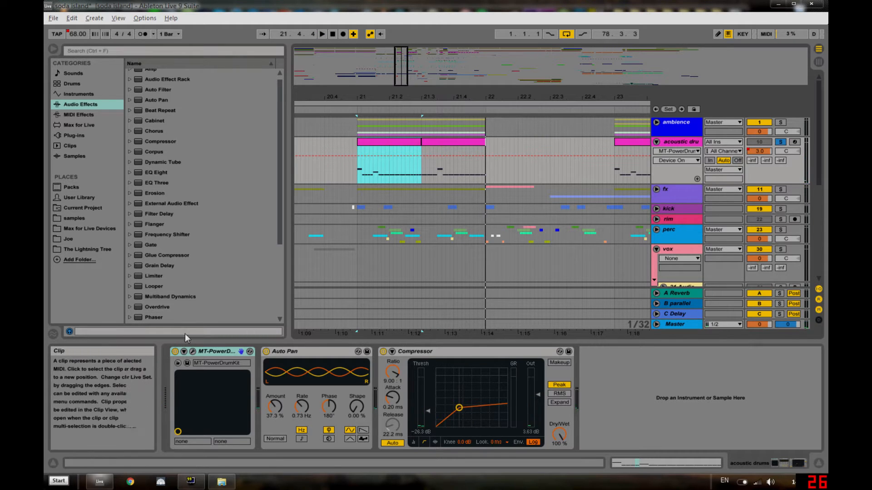
- Open the MT-PowerDrumKit plug-in window on the acoustic drums track to view the drum kit, then close it
click(193, 352)
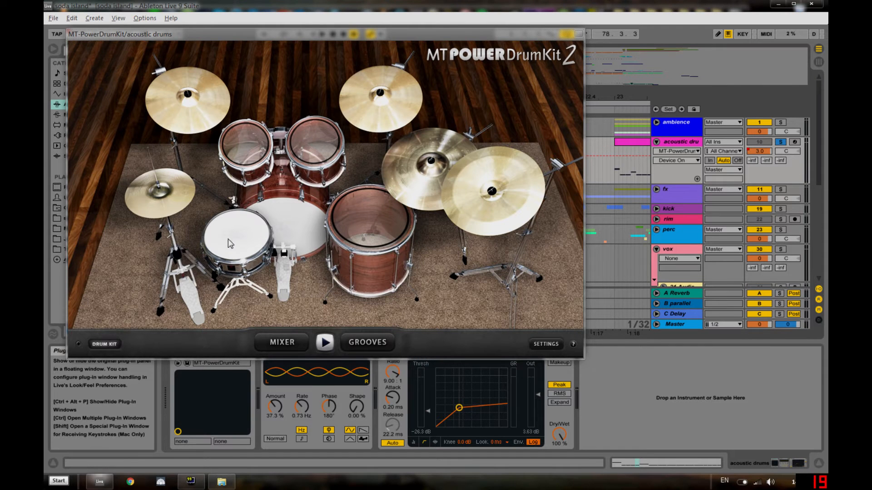
drag(458, 38, 566, 54)
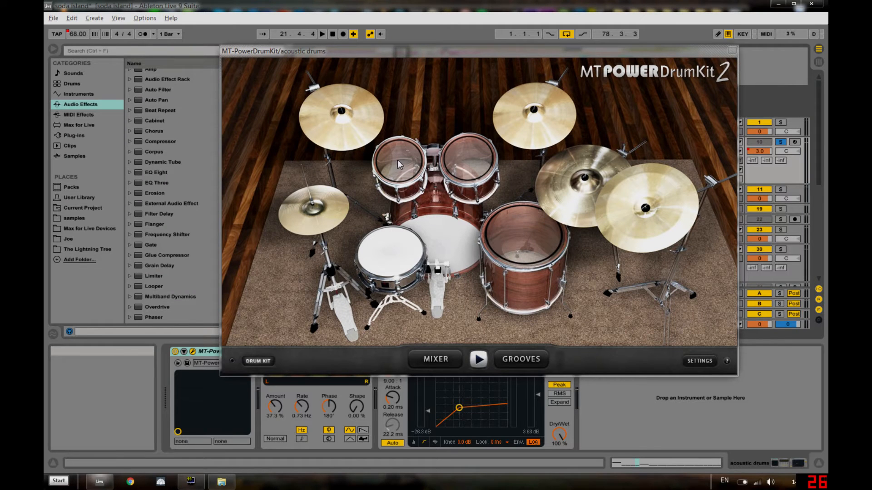
drag(389, 53, 369, 53)
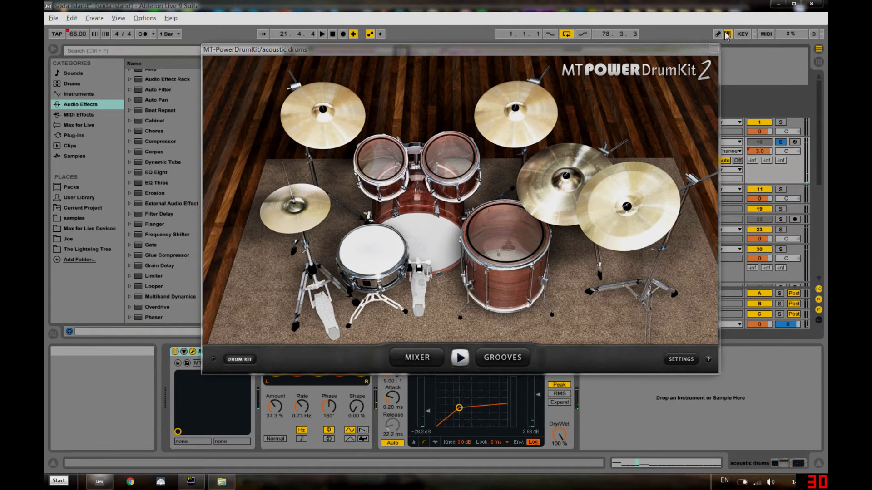
click(711, 53)
- Open the first acoustic drums clip at bar 21 in the note editor, play through its notes, then hide the editor
click(369, 160)
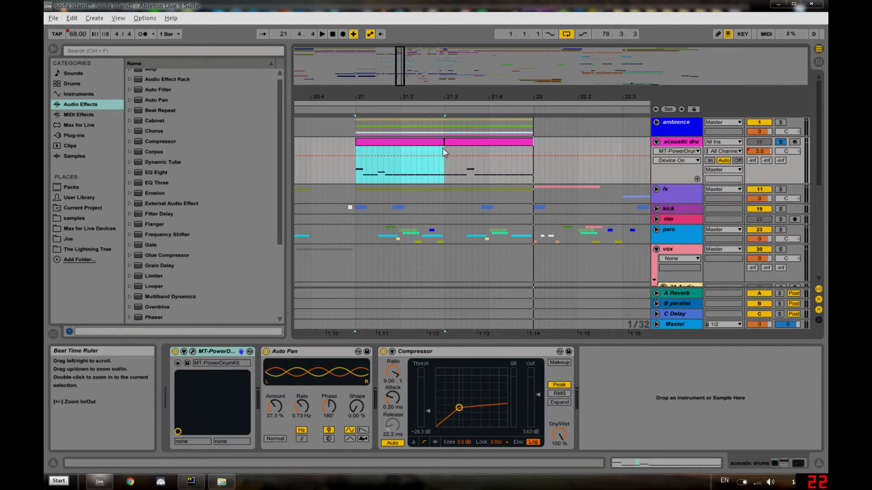
double_click(370, 160)
scroll(426, 275, up, 4)
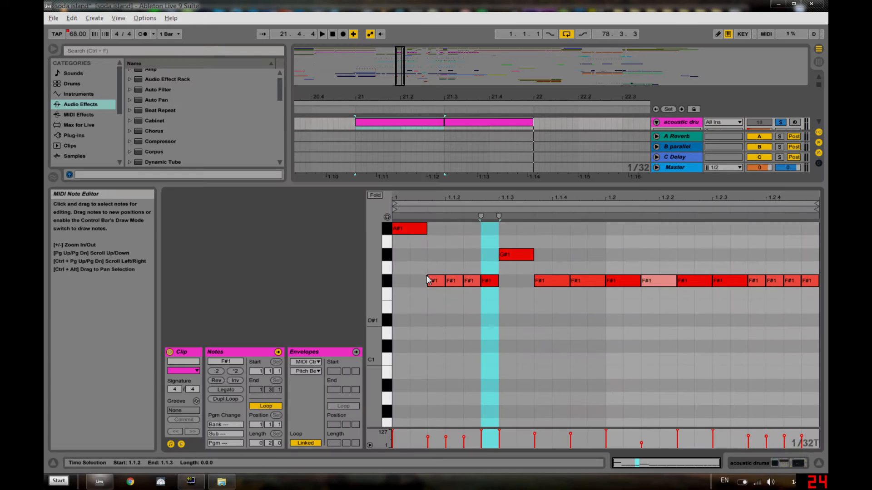
key(space)
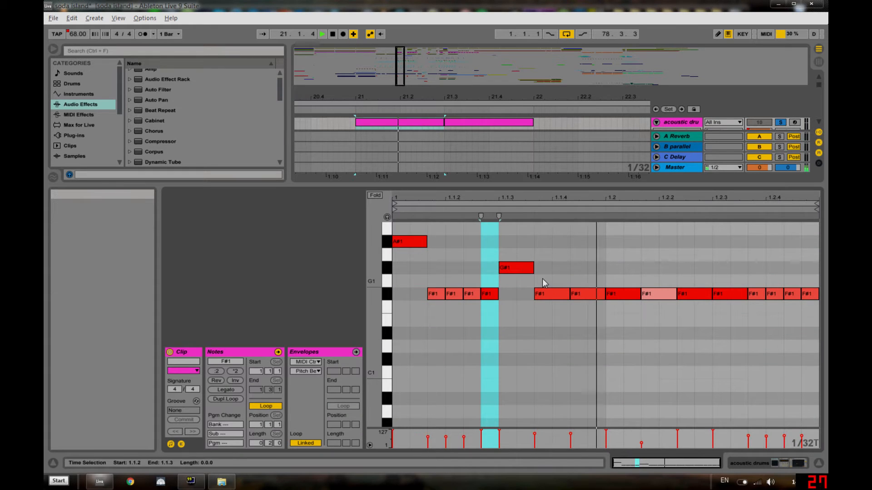
key(space)
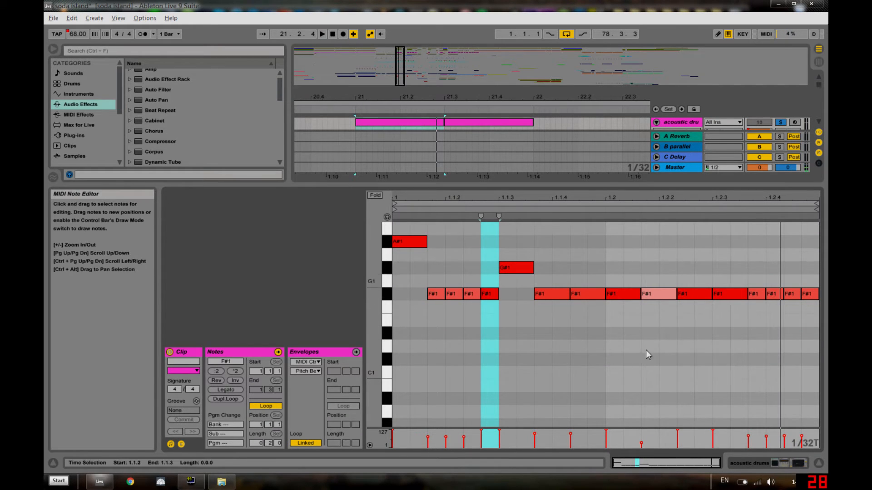
mouse_move(652, 463)
mouse_down()
mouse_move(672, 466)
mouse_move(640, 460)
mouse_up()
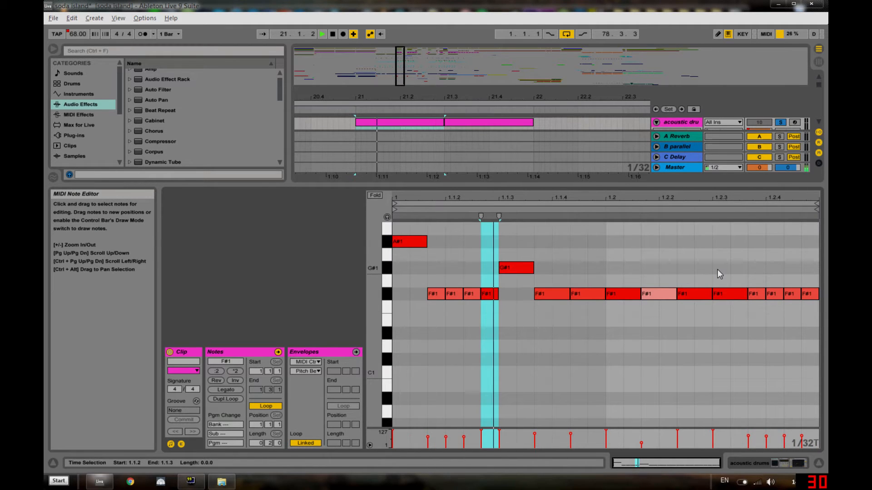
key(space)
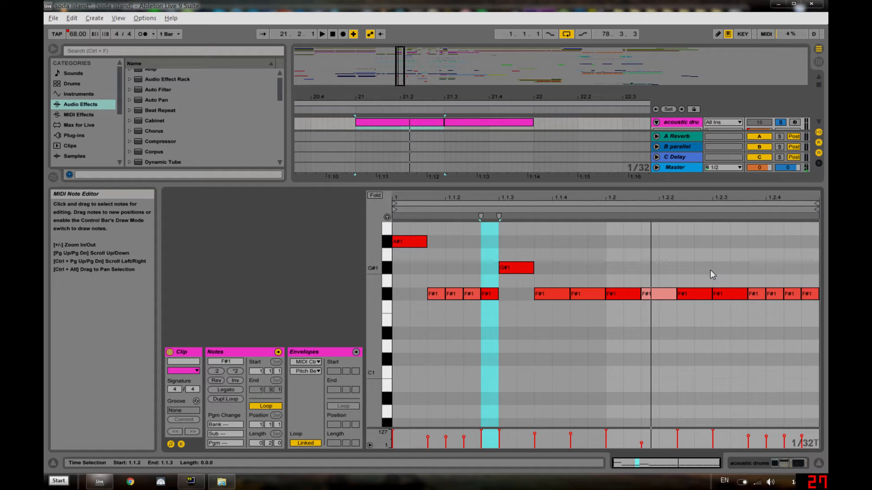
click(819, 463)
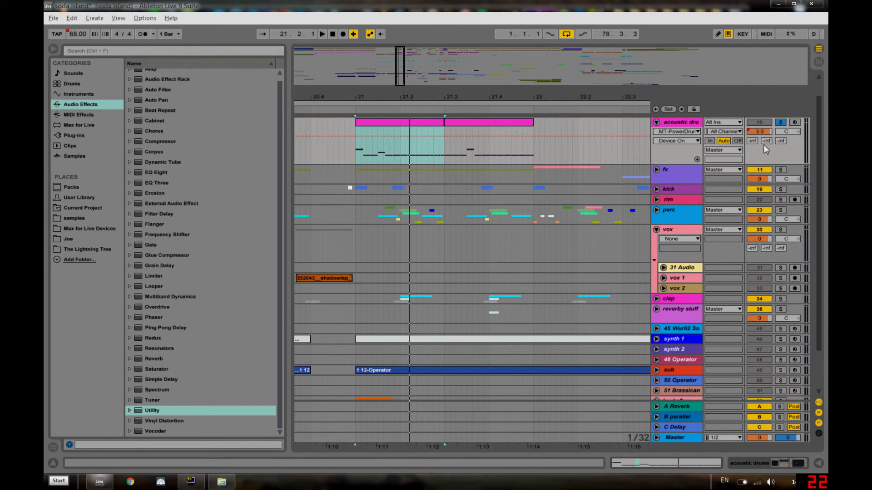
- Unfold the fx group, solo bubbles 2 and play its clip from bar 21, expanding the track to show the waveform
scroll(457, 245, up, 1)
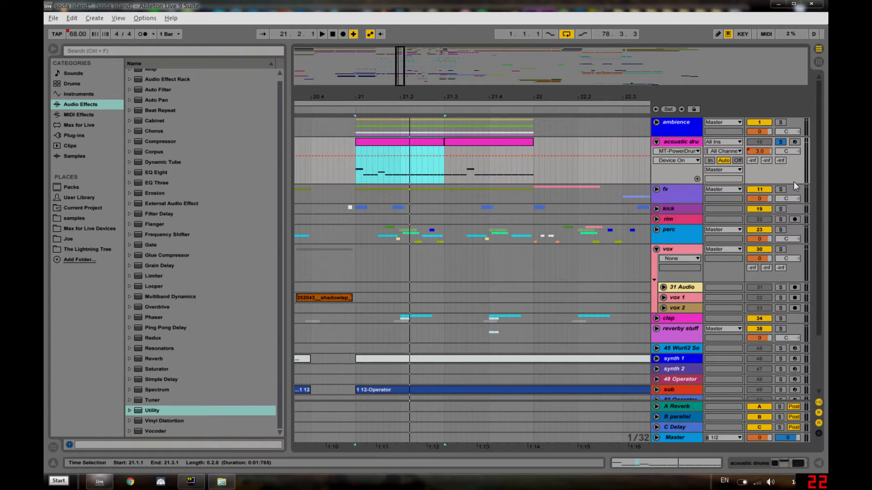
click(656, 190)
scroll(339, 220, down, 2)
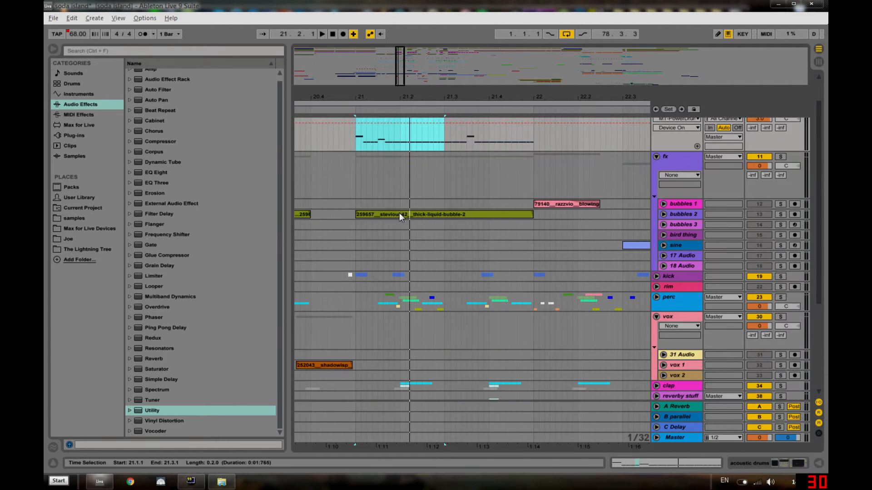
click(780, 214)
key(space)
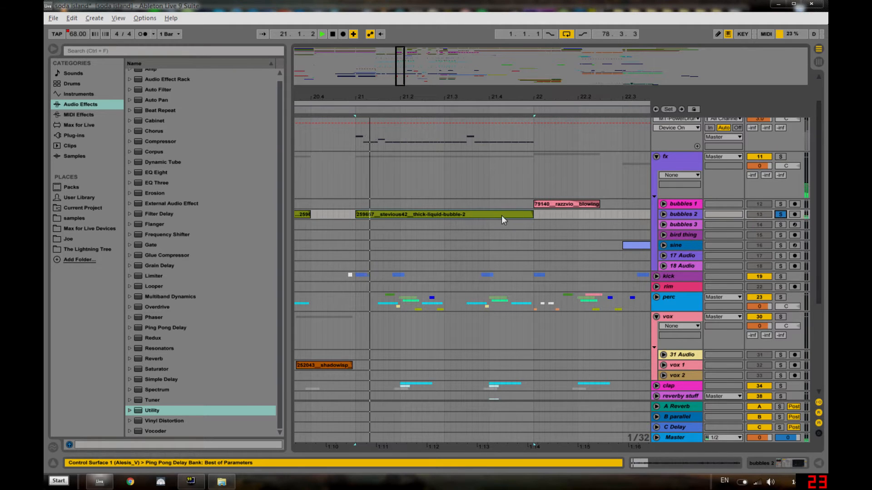
key(space)
click(663, 215)
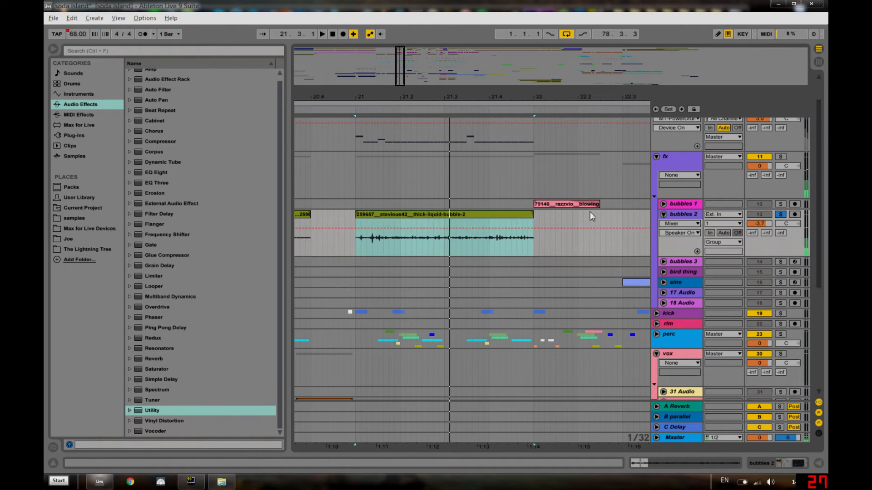
- Play the bubbles 2 clip at bar 21 again and audition the preceding thick-liquid-bubble clip that starts at bar 19
drag(372, 98, 422, 97)
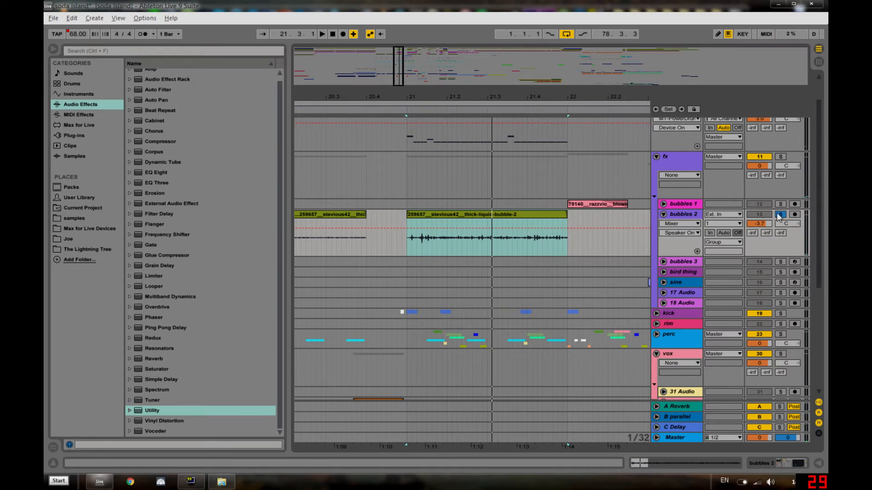
key(space)
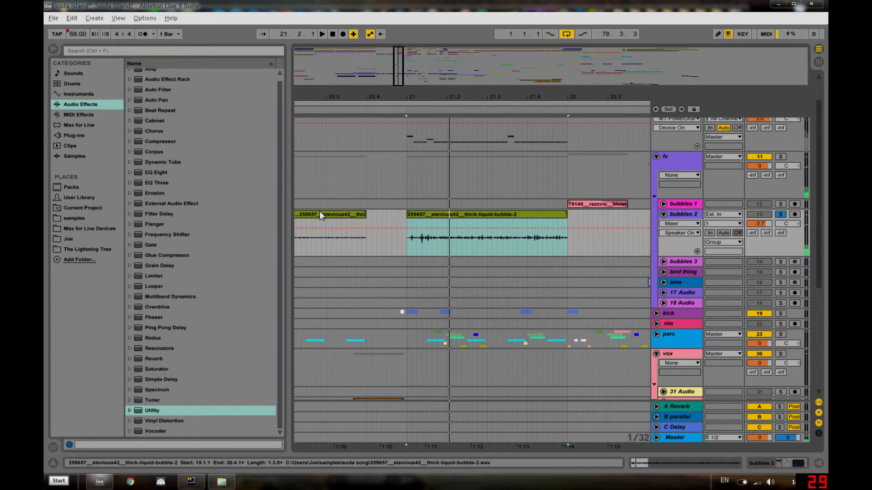
click(320, 213)
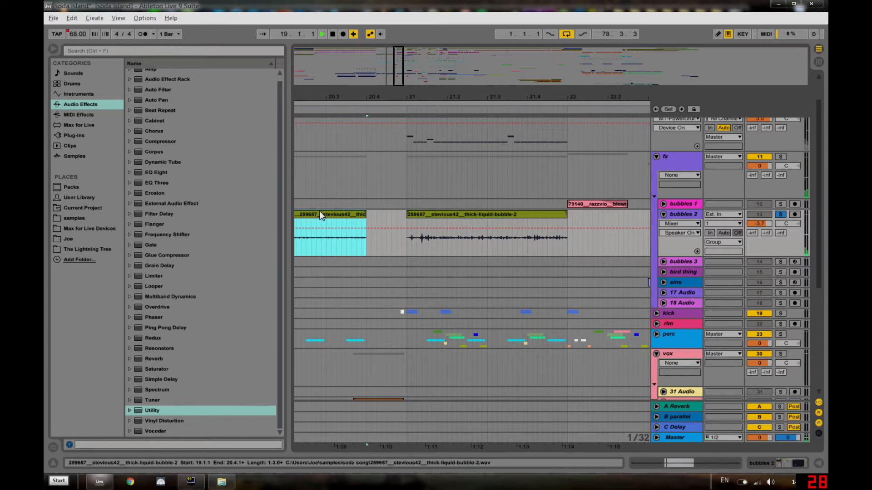
click(500, 214)
key(space)
- Examine the Ping Pong Delay and sidechained Compressor on bubbles 2, then hide the device chain
click(786, 465)
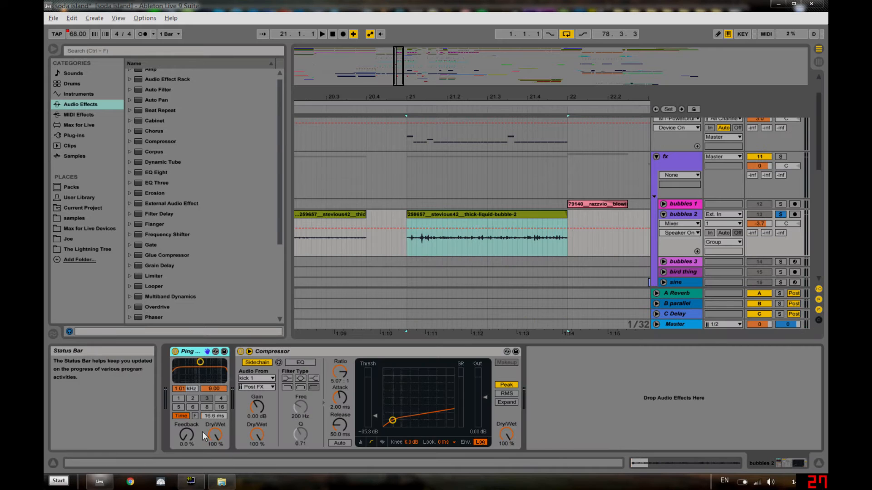
click(821, 465)
scroll(771, 214, down, 4)
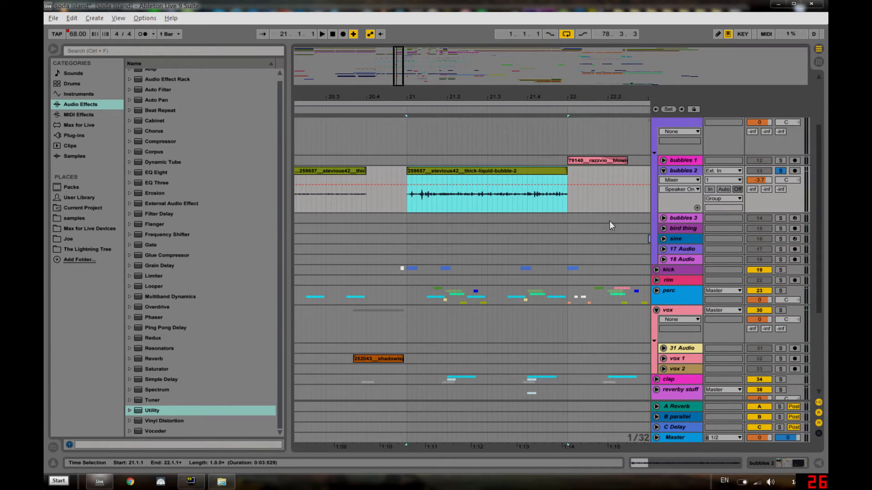
- Look over the bubbles 3 and bird thing tracks, then fold the fx group
click(678, 220)
click(680, 228)
scroll(557, 252, down, 3)
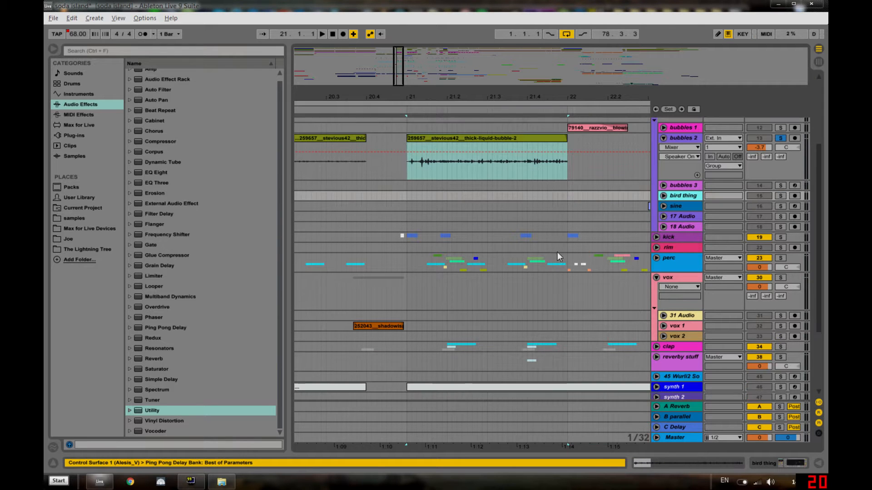
scroll(726, 215, up, 3)
click(657, 125)
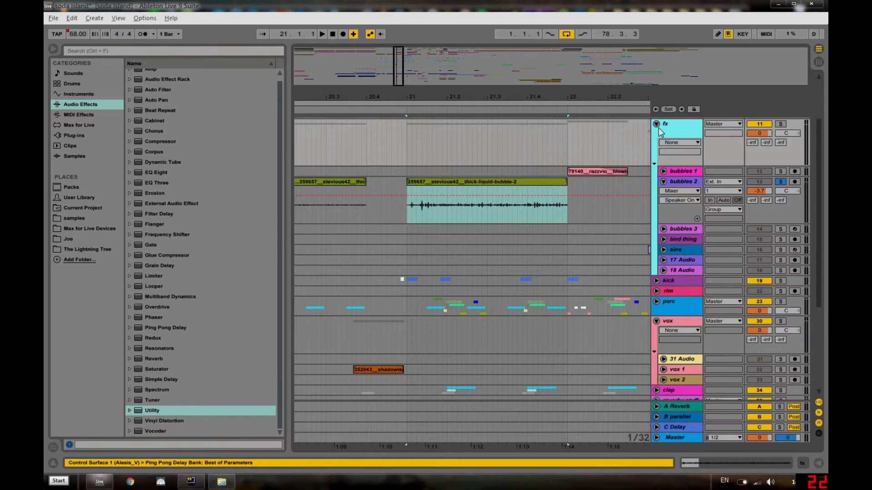
- Unfold the kick group, solo it and play the kick 1 clips from bar 21
click(671, 142)
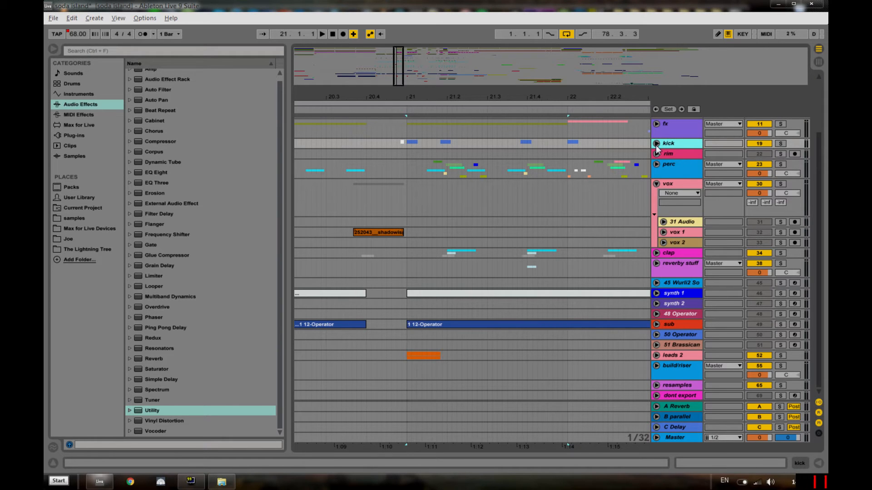
click(657, 143)
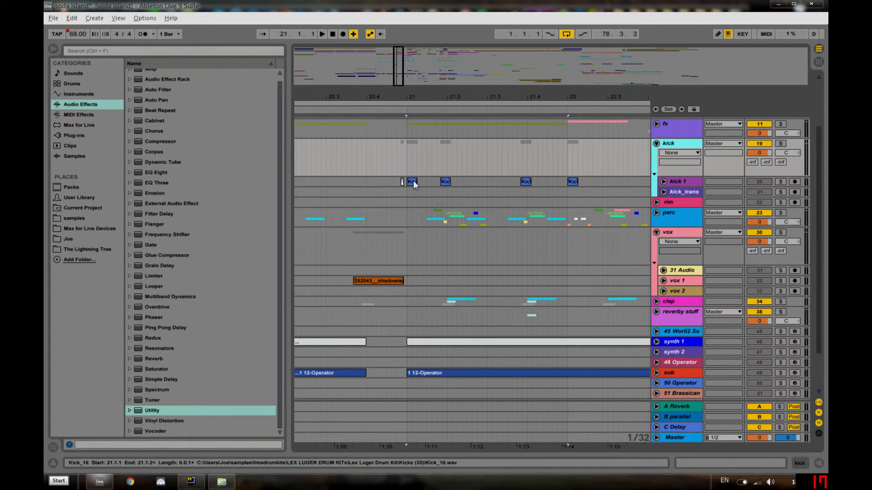
click(780, 143)
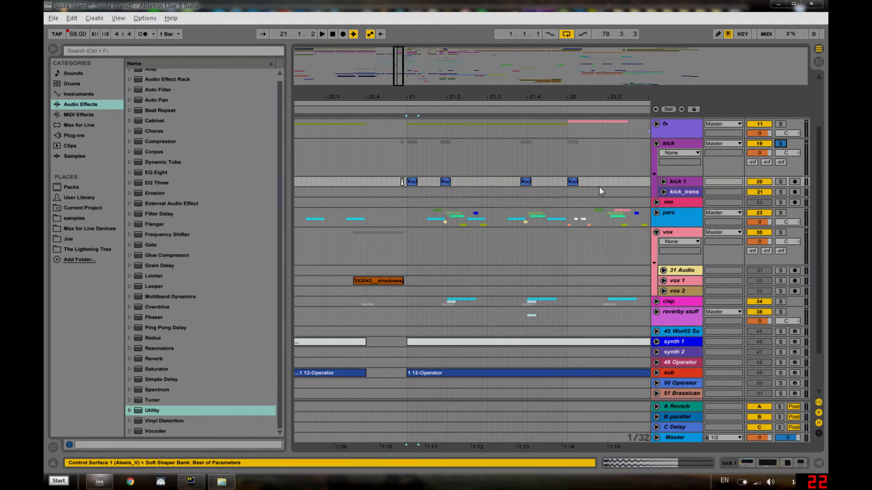
key(space)
key(space)
- Show kick 1's device chain and examine it from Soft Shaper through to Glue Compressor while the kicks play
click(688, 183)
click(783, 462)
key(space)
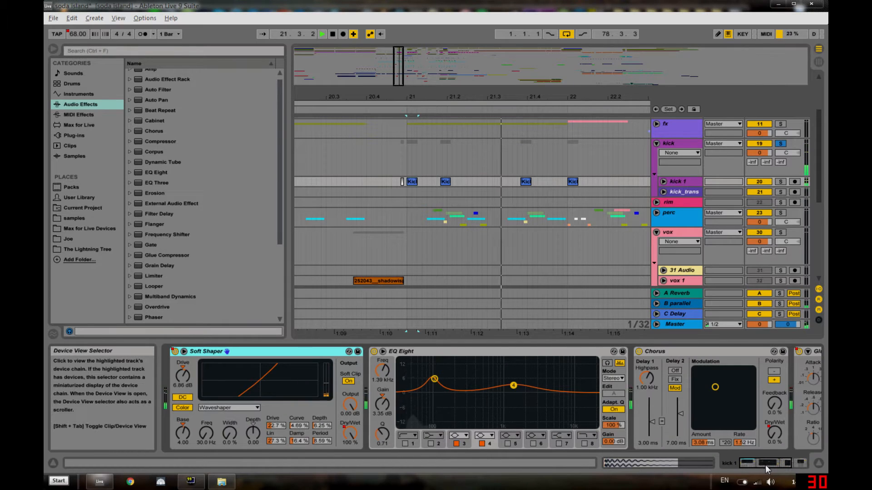
click(788, 464)
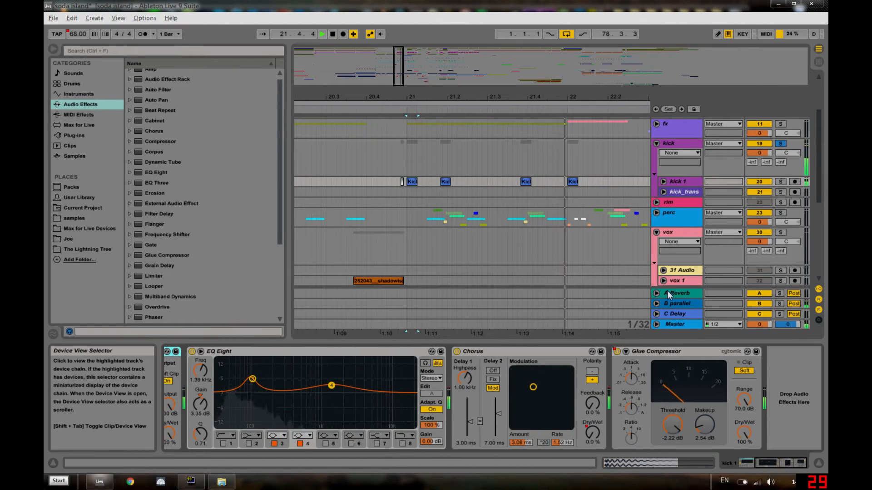